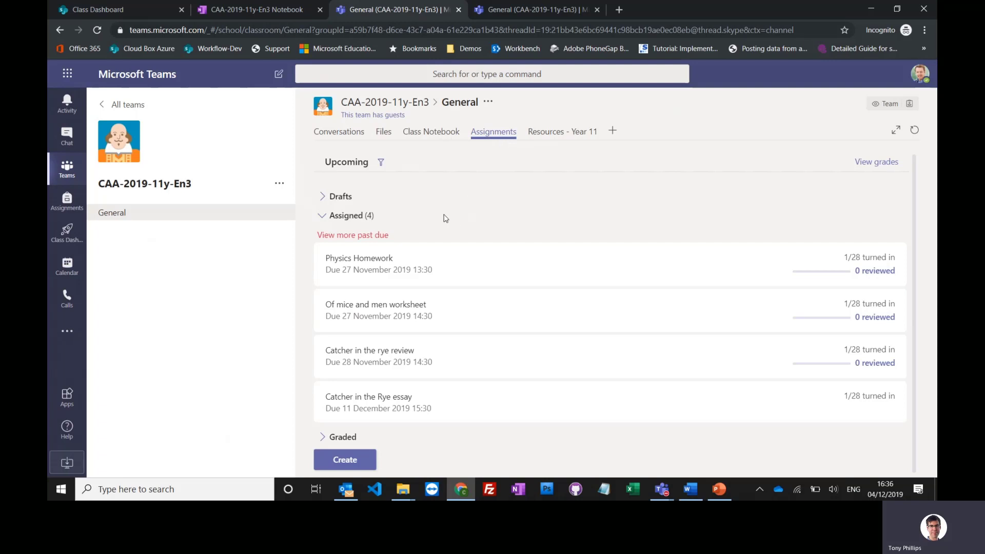
- Create a new assignment for the class and title it "Of mice and men essay"
left_click(353, 463)
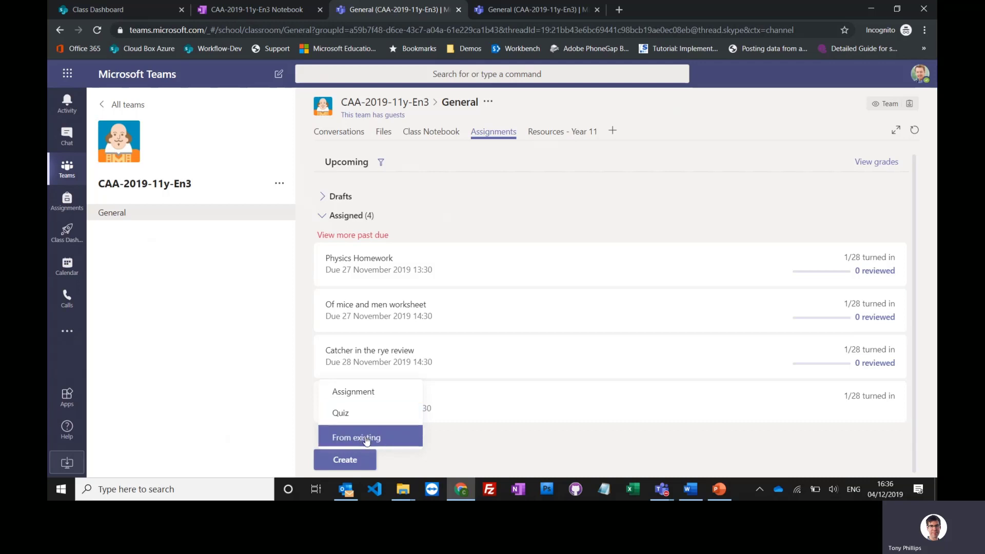
left_click(361, 396)
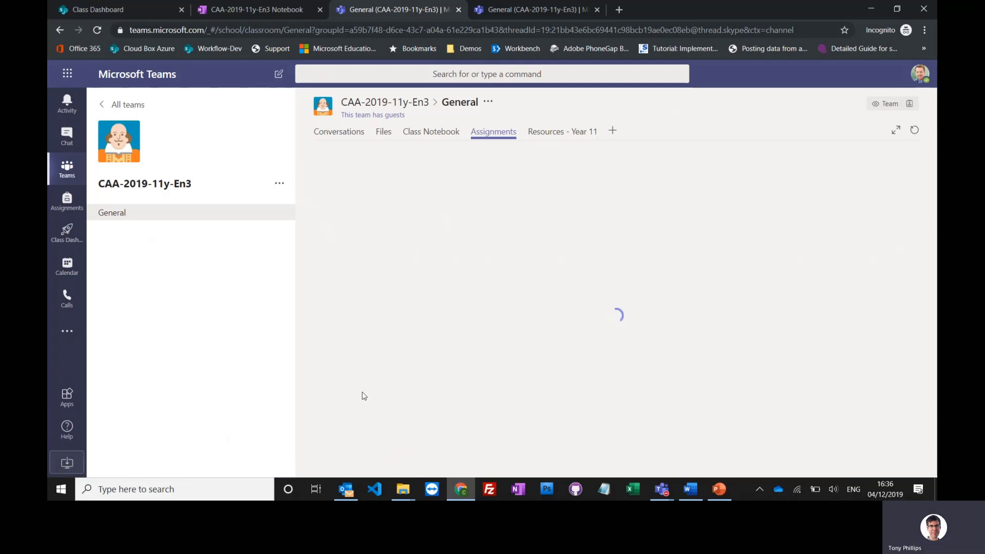
left_click(425, 228)
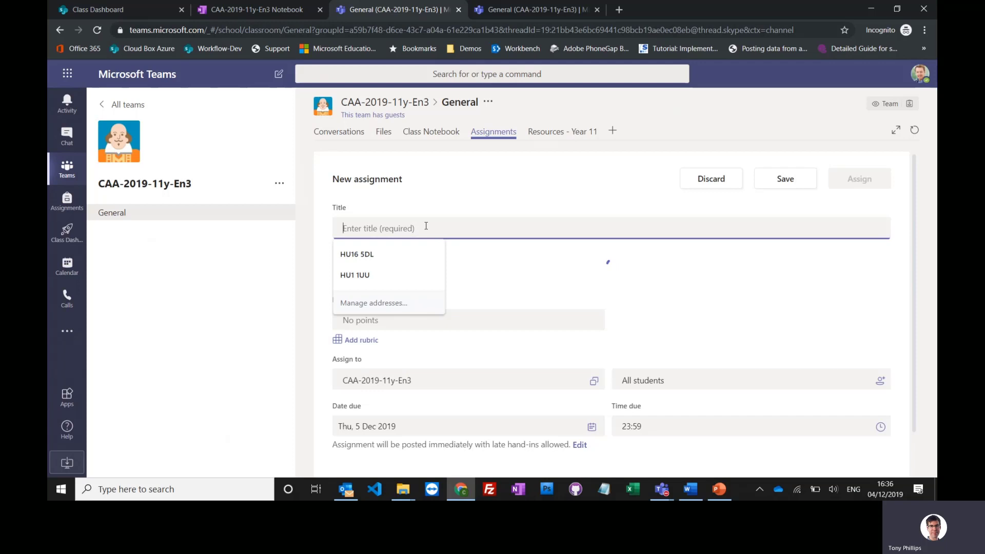
type("Of")
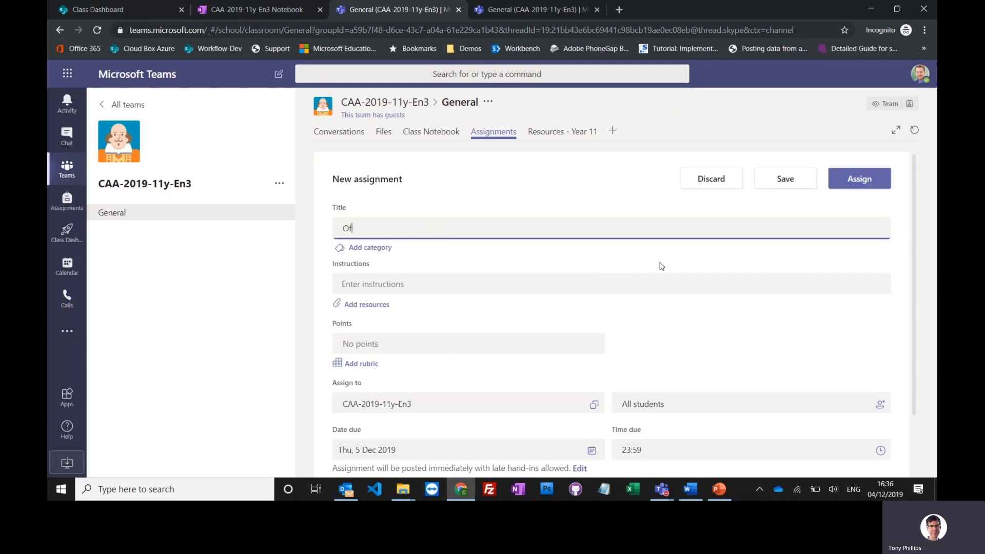
type(" mice and men ")
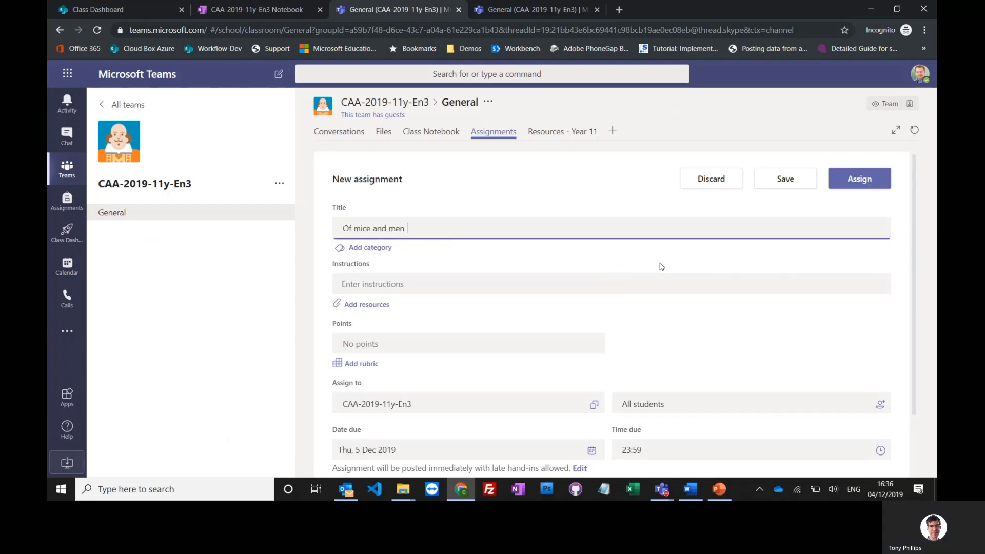
type("essay")
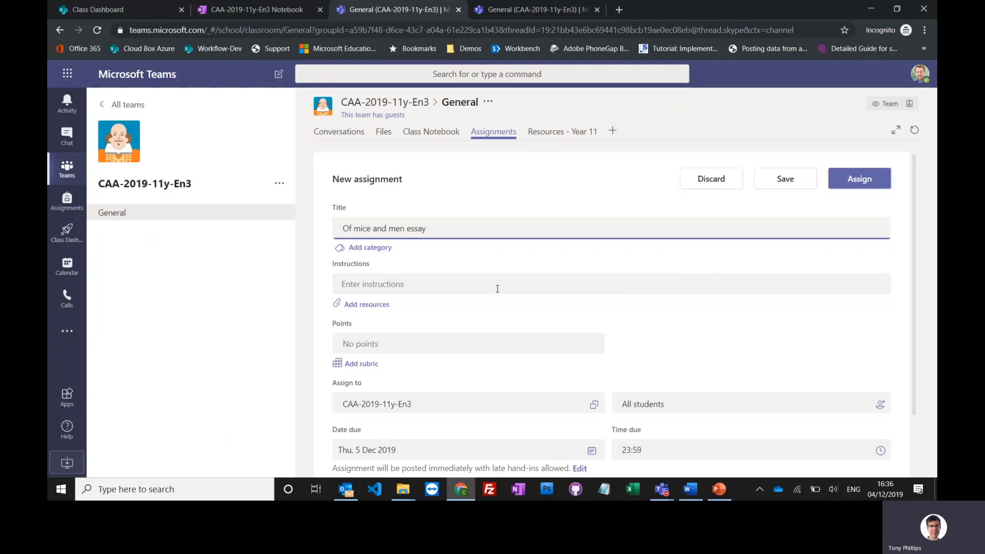
- Enter the assignment instructions "Please complete the worksheet"
left_click(443, 277)
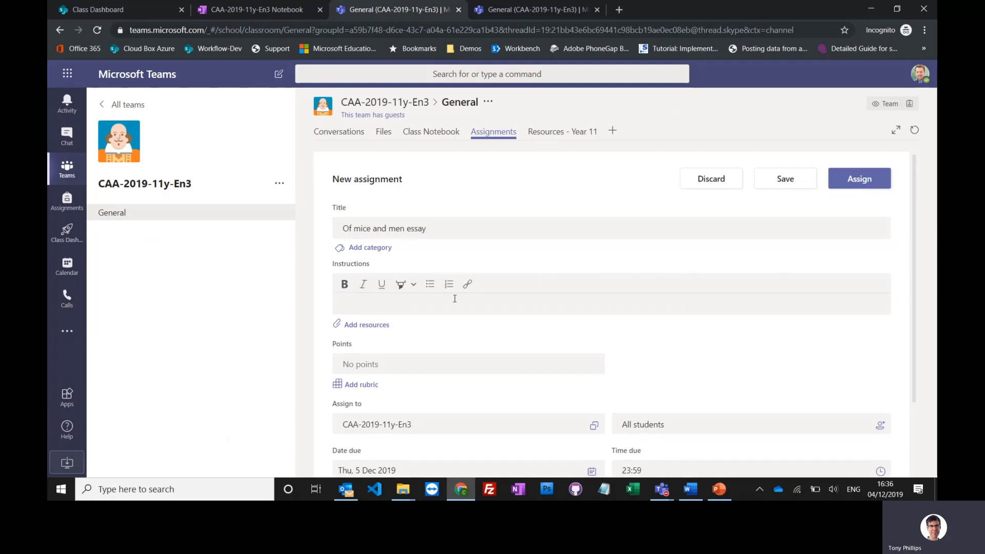
type("Please comple")
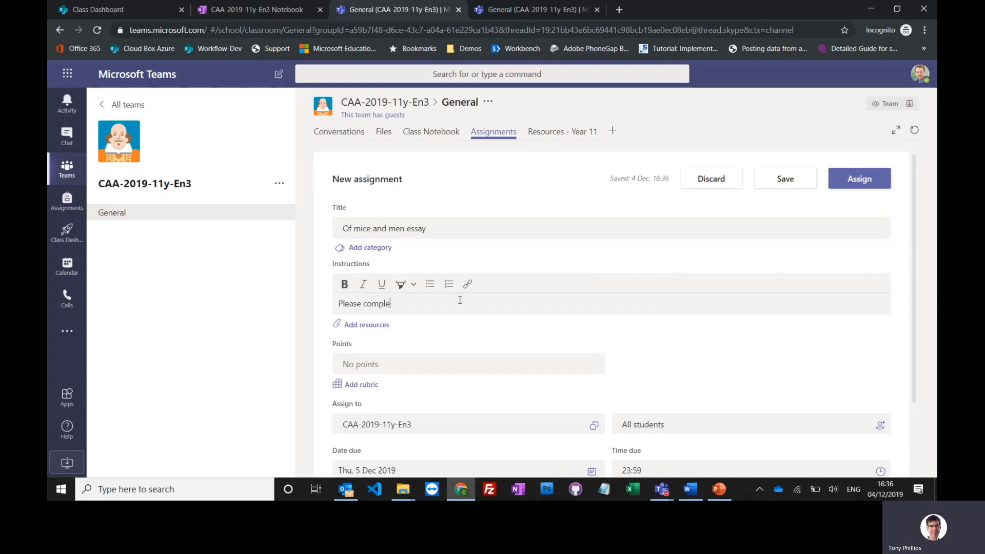
type("te the worksheet")
- Attach Of Mice and Men Worksheet.docx from the OneDrive folder Of Mice and Men Lessons as an assignment resource
left_click(366, 329)
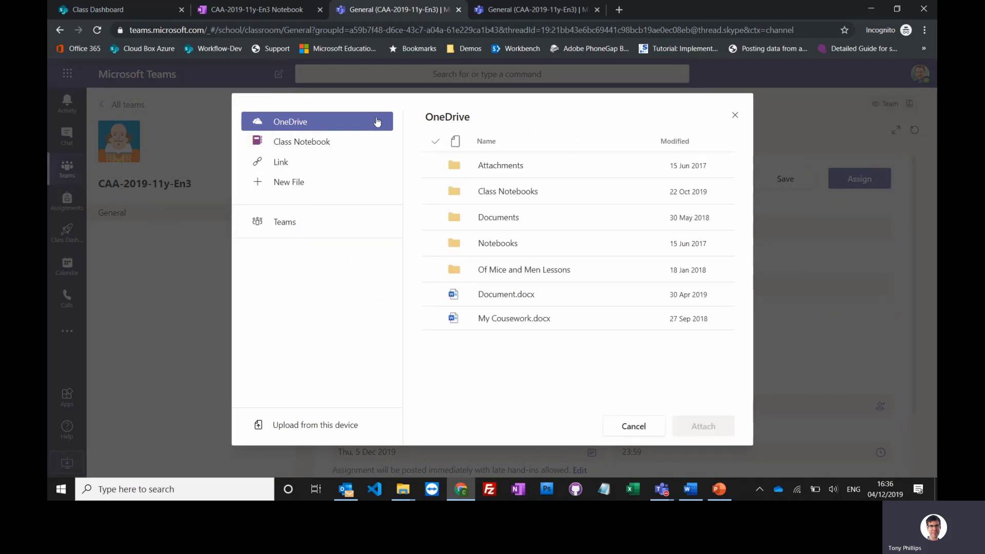
left_click(525, 279)
left_click(525, 280)
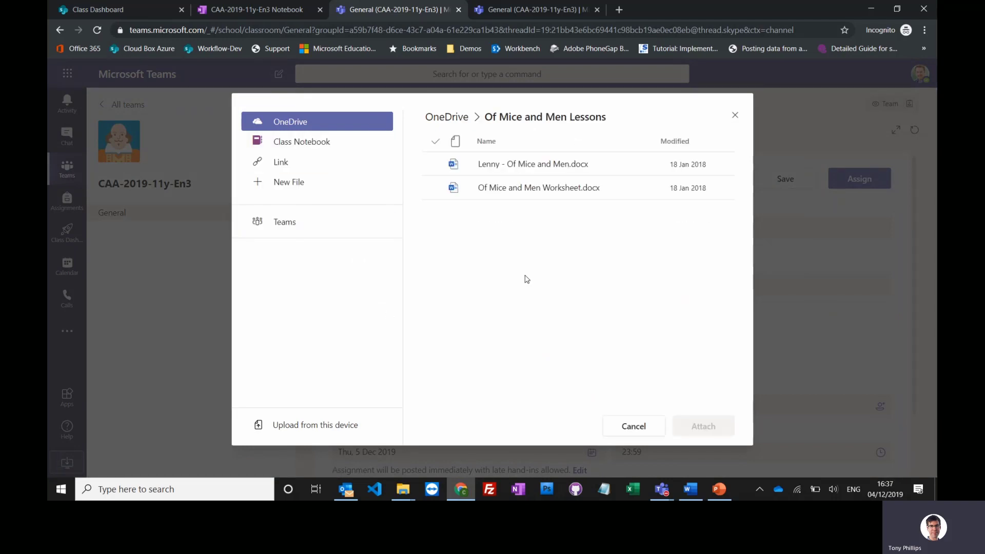
left_click(547, 191)
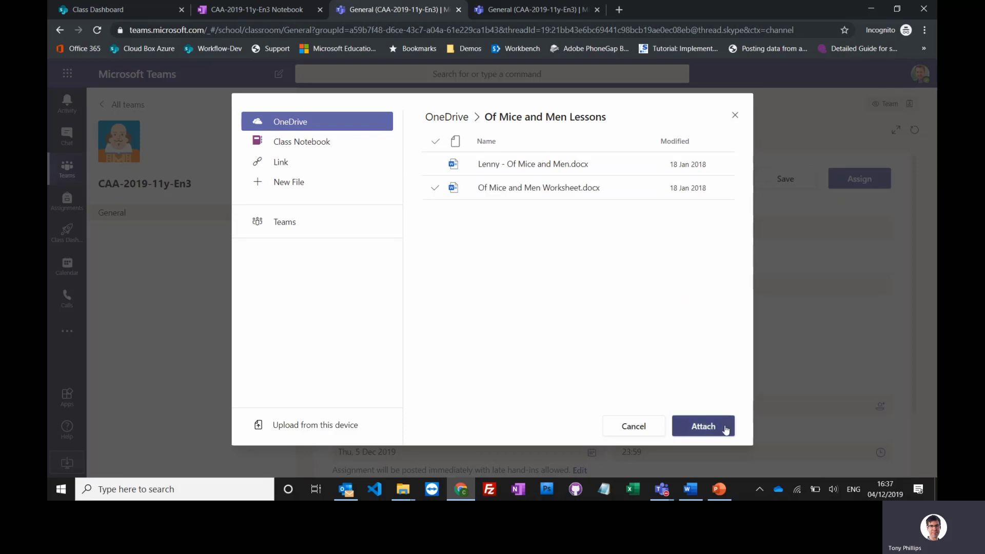
left_click(704, 426)
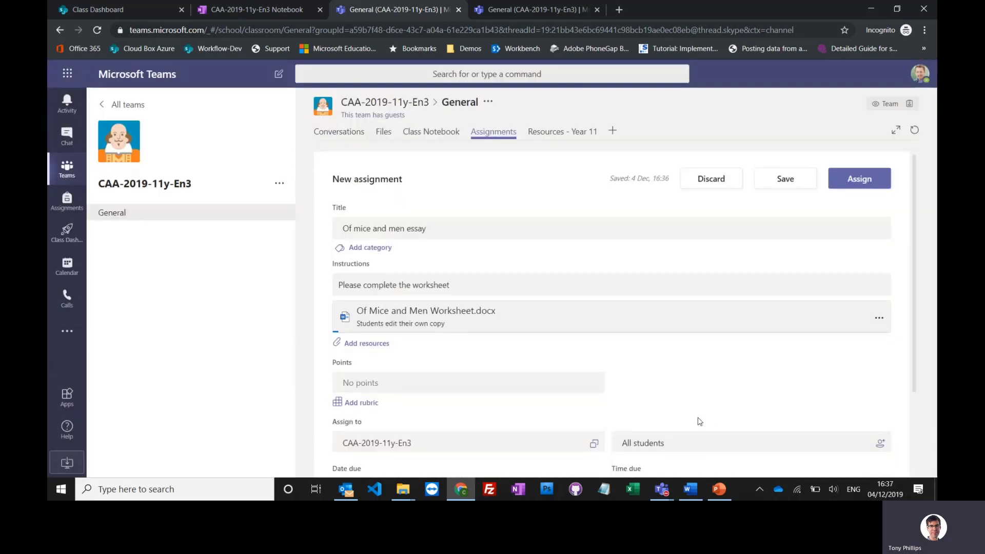
- Review the available resource sources and the attached worksheet's student editing options without changing anything
left_click(374, 344)
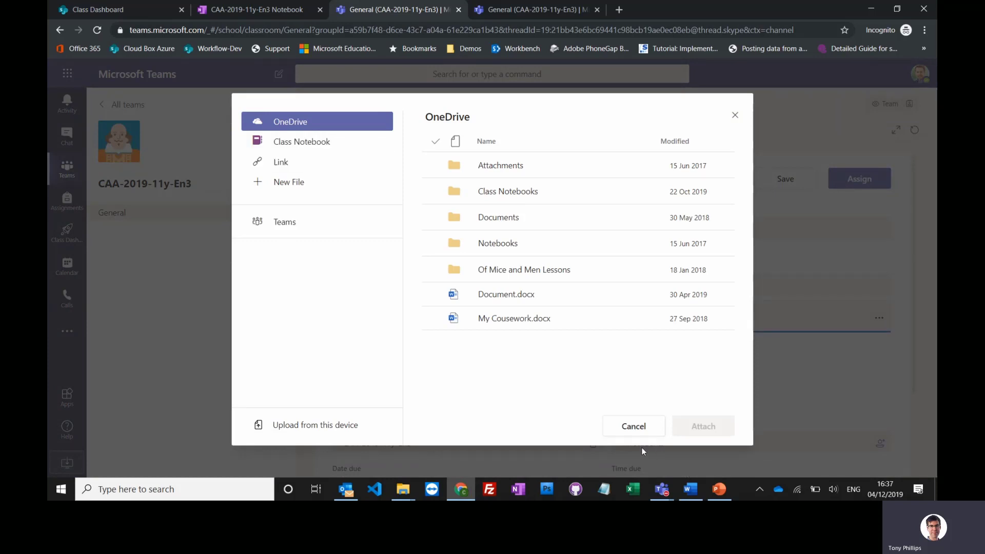
left_click(633, 426)
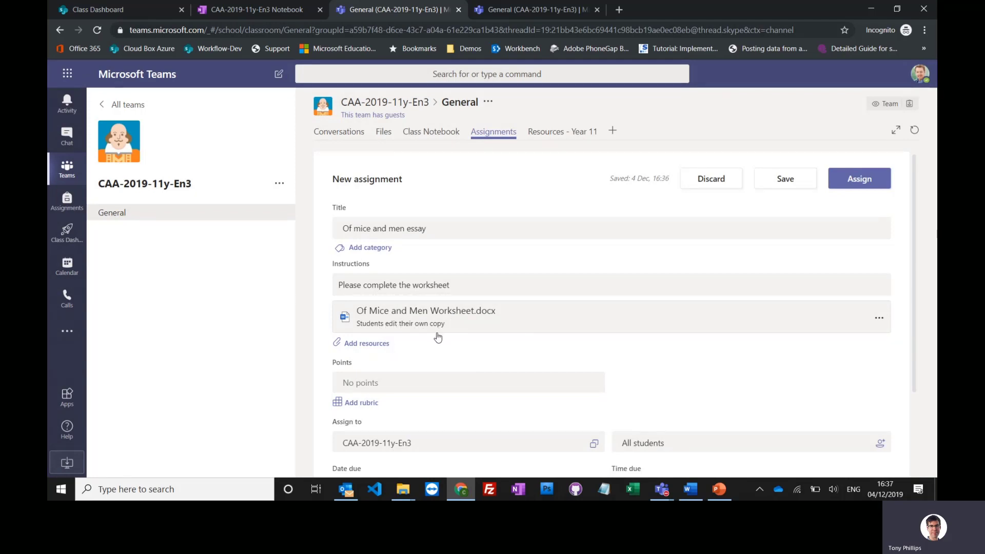
left_click(880, 320)
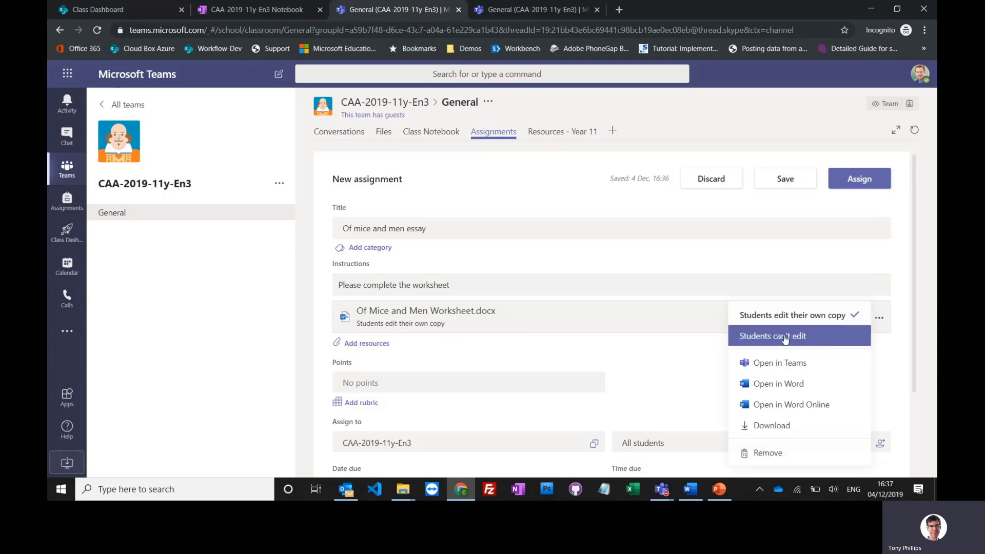
left_click(637, 352)
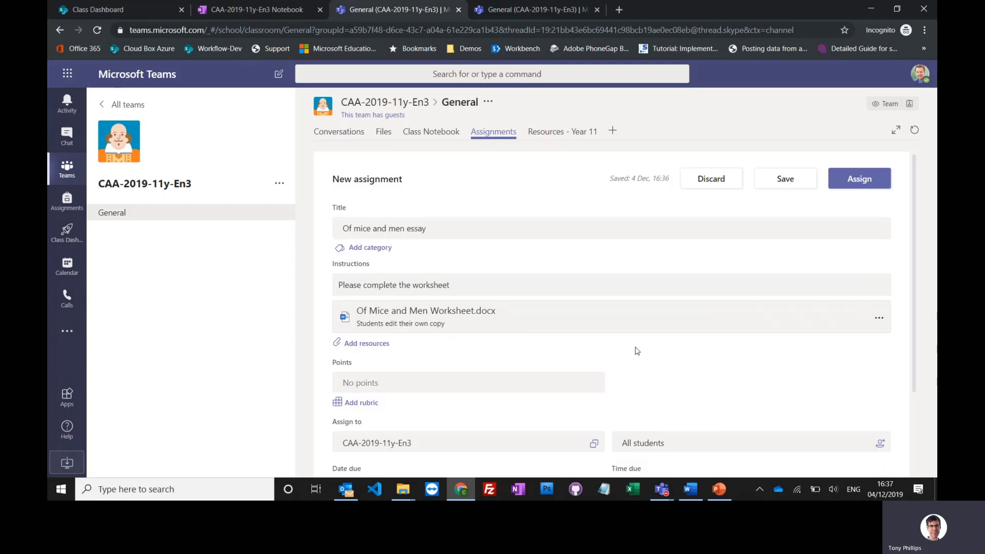
- Set the assignment's points to 100
left_click(384, 383)
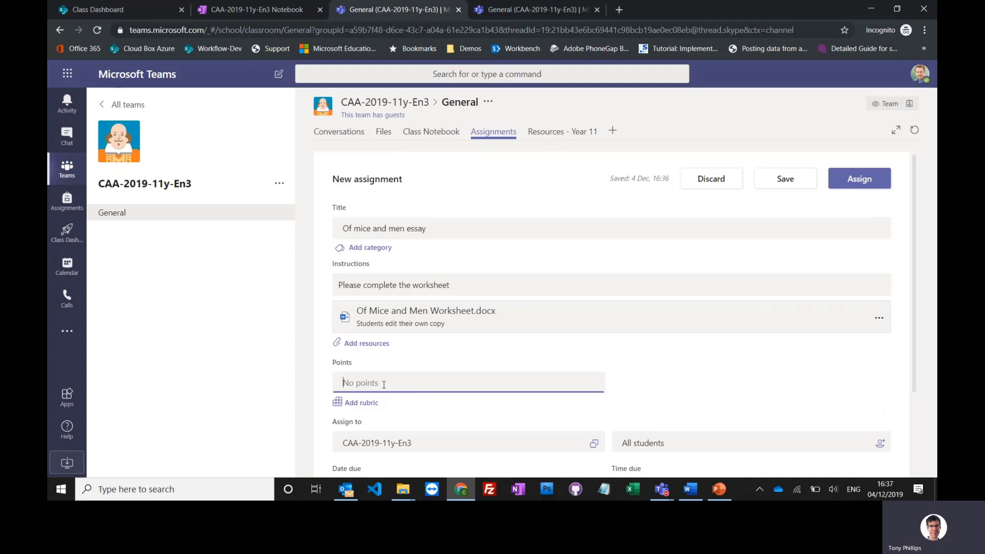
type("100")
- Examine the criteria, grade levels and weightings of the first English Creative Writing rubric, then close it without attaching it
left_click(367, 405)
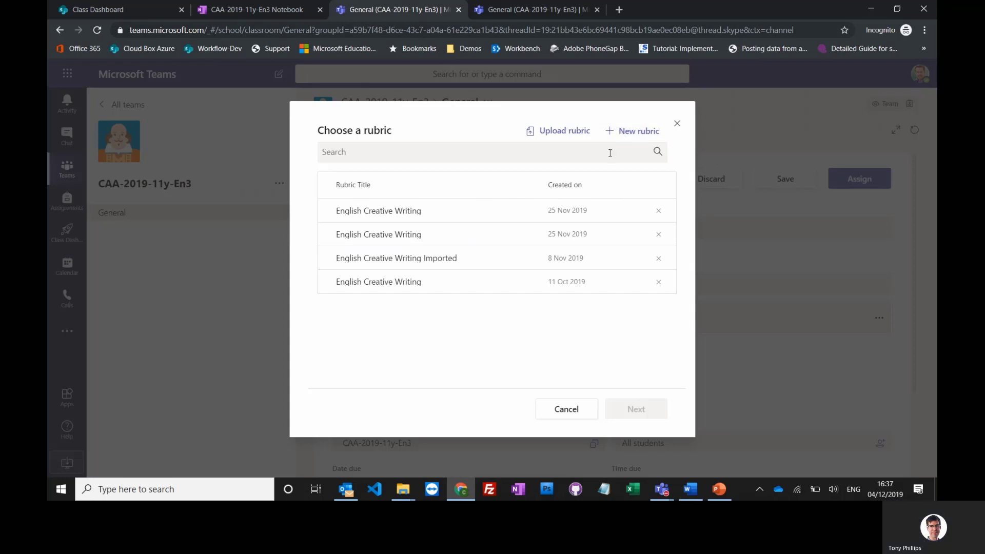
left_click(439, 209)
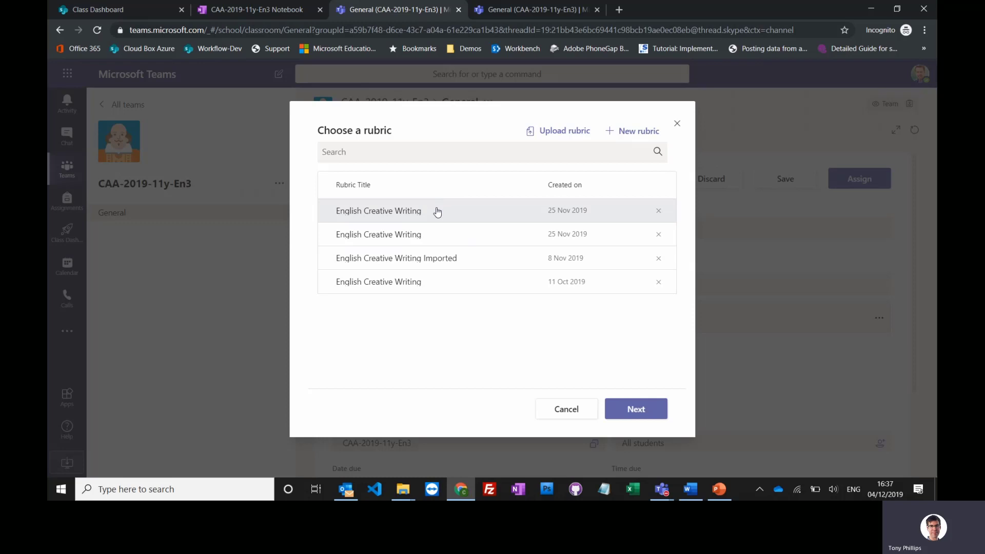
left_click(639, 410)
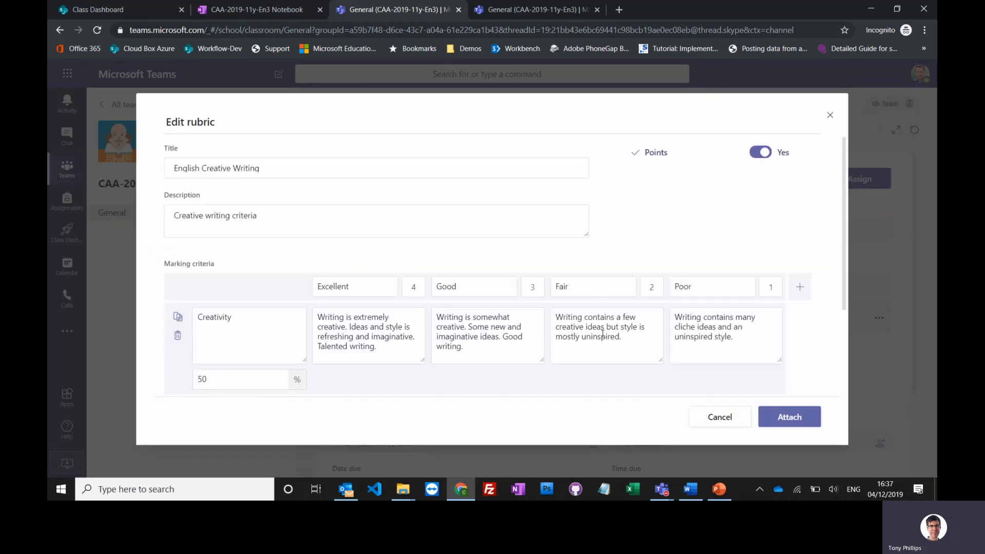
left_click_drag(844, 160, 848, 253)
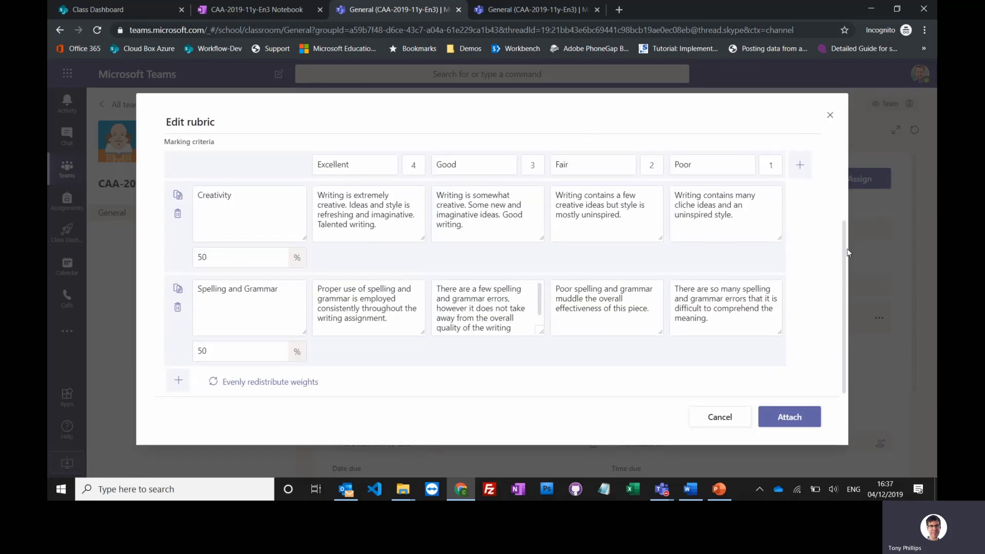
triple_click(391, 226)
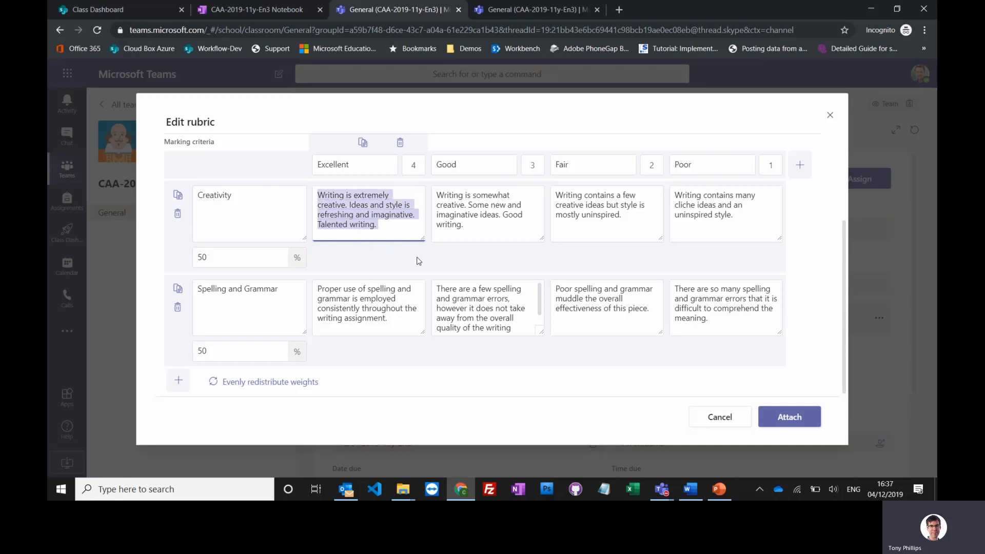
scroll(521, 274, "up", 3)
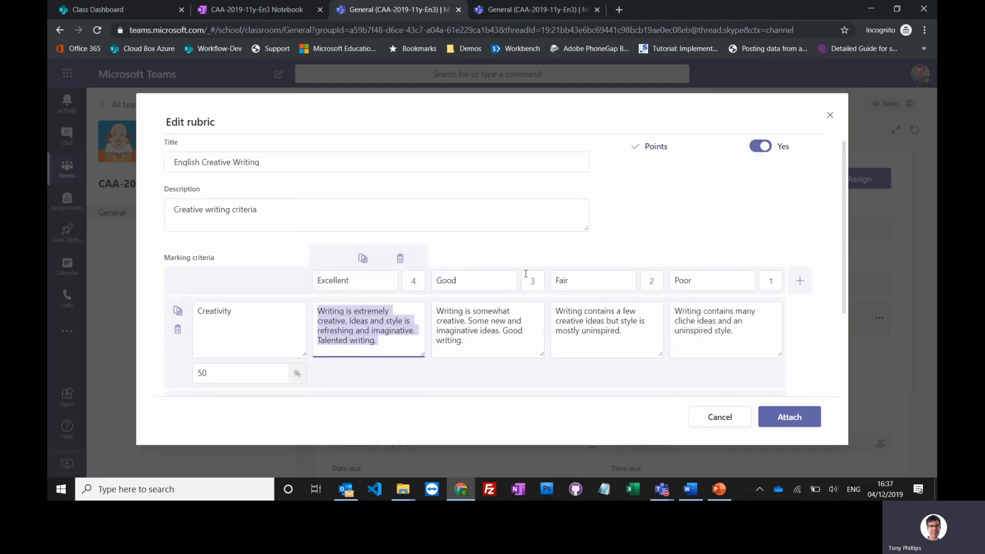
scroll(526, 274, "down", 2)
left_click(481, 215)
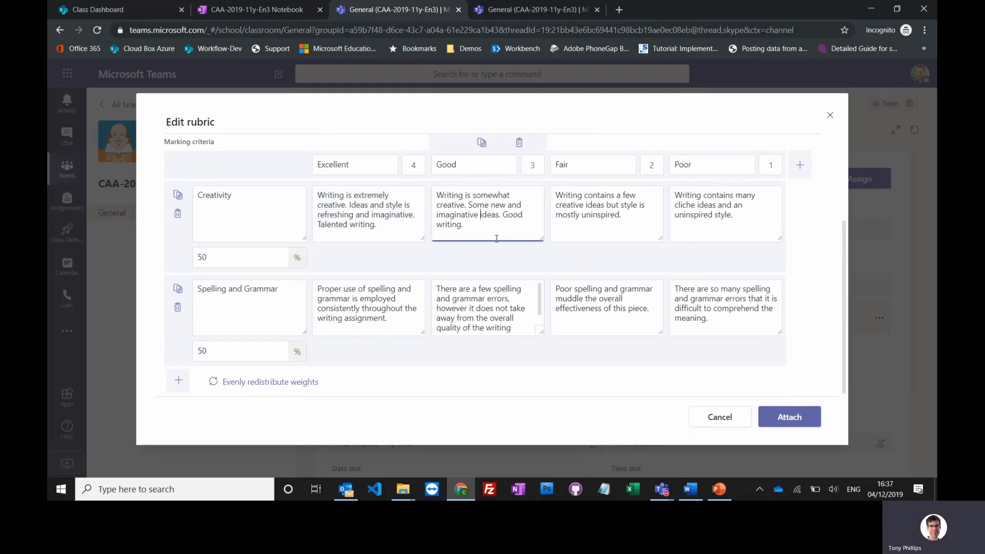
left_click(196, 259)
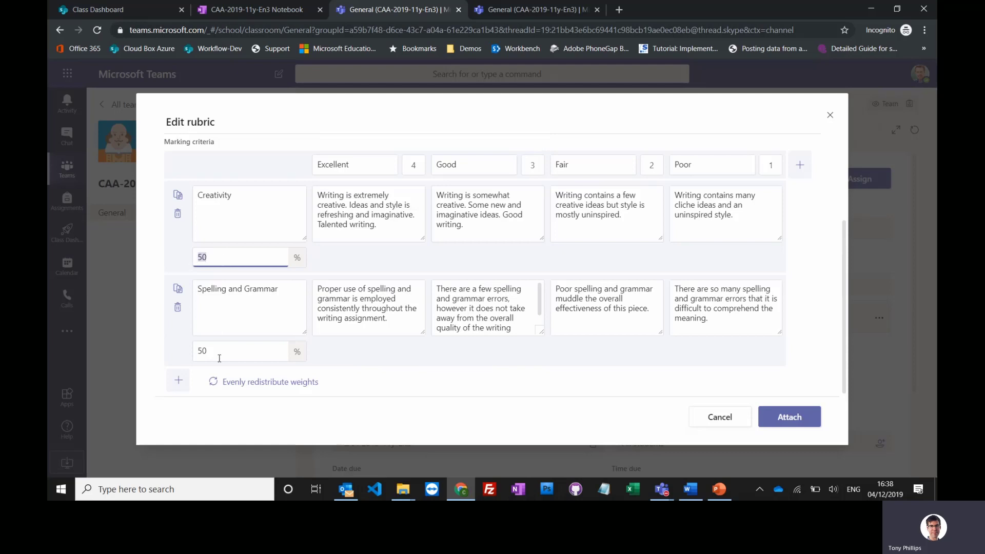
left_click(204, 350)
left_click(222, 256)
left_click(382, 204)
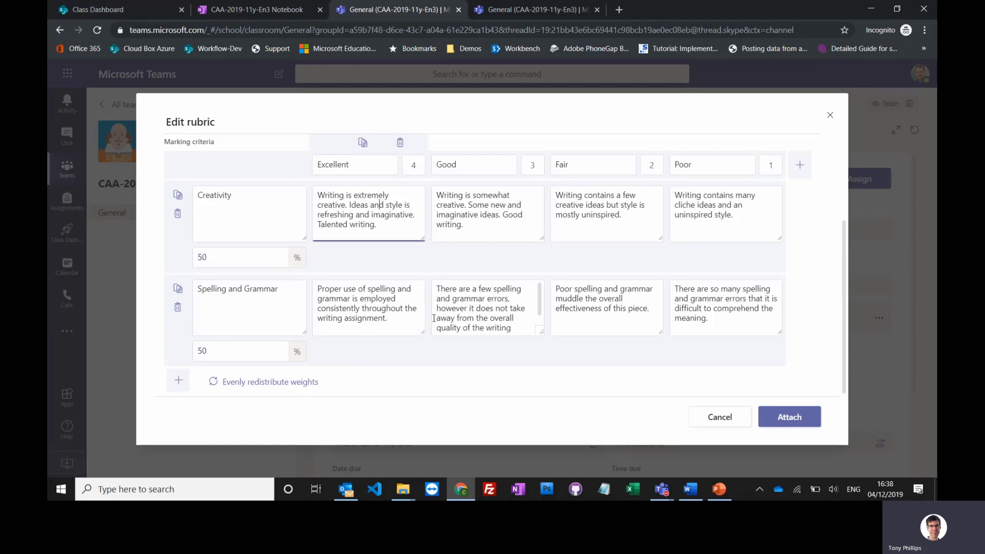
left_click(474, 303)
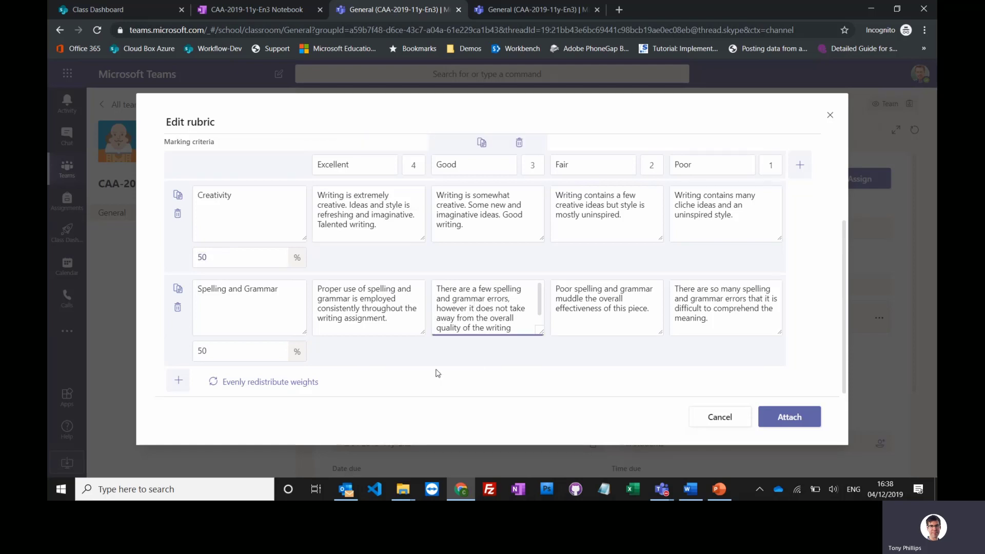
left_click(212, 348)
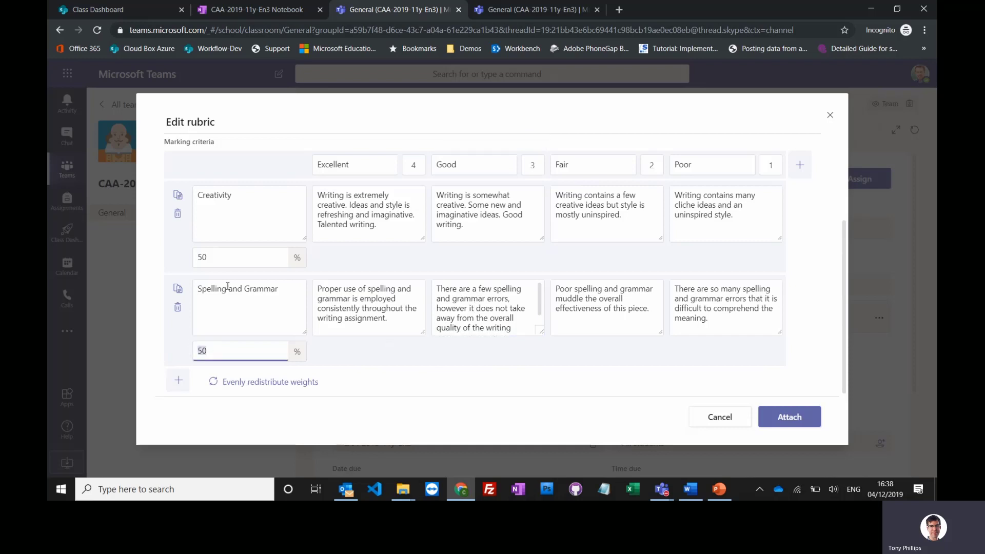
left_click(203, 258)
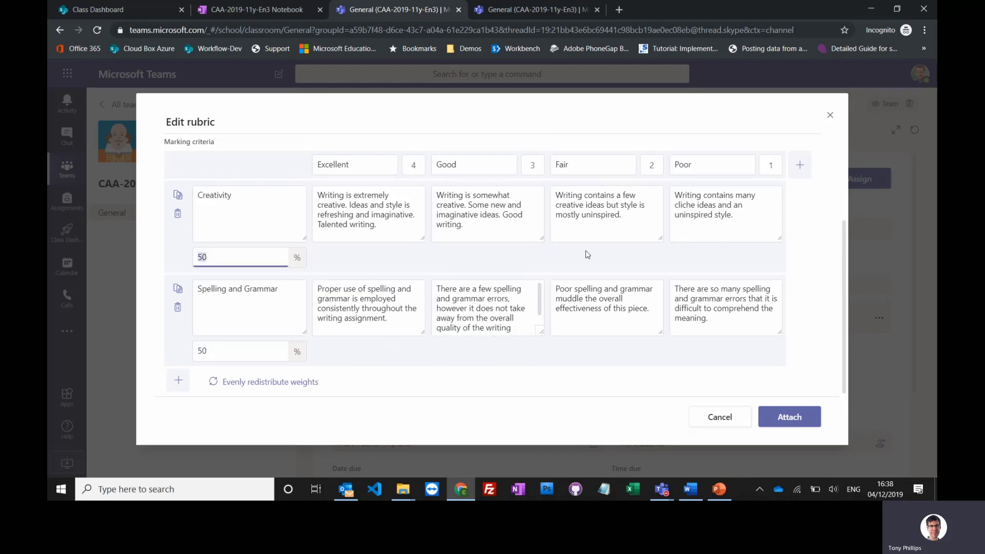
scroll(621, 250, "up", 3)
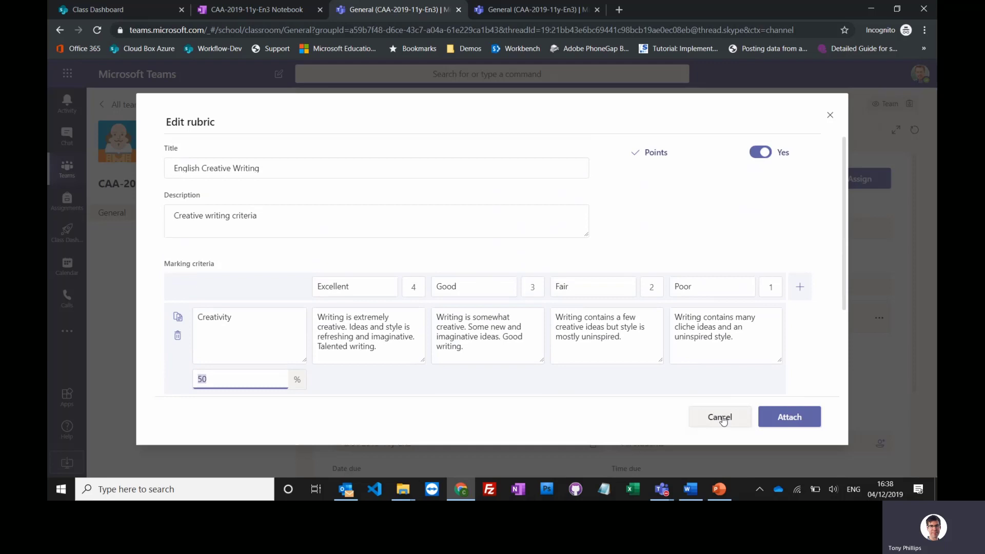
left_click(720, 417)
- View the list of classes the assignment can be assigned to, keeping the current class
scroll(592, 277, "down", 1)
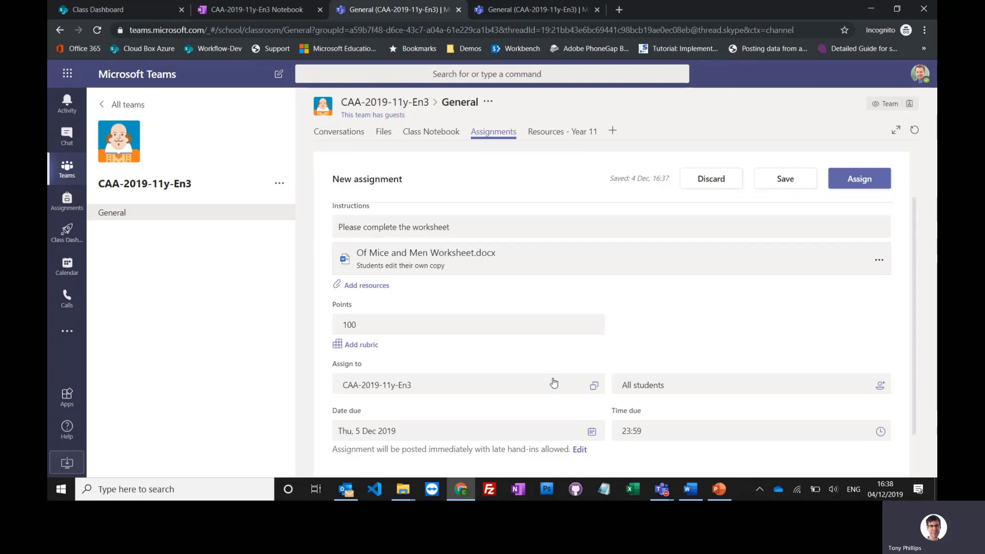
left_click(592, 389)
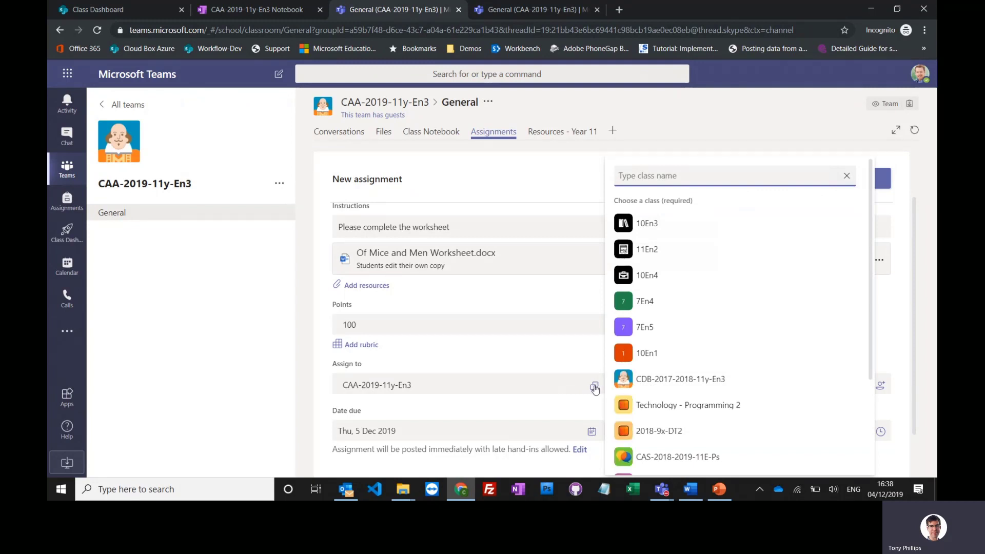
left_click(595, 389)
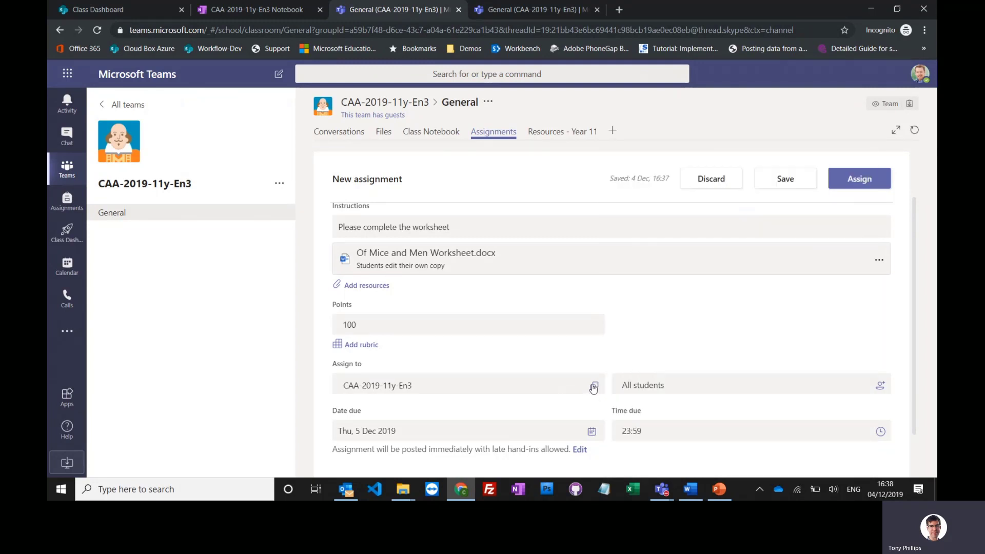
- Select the first two students in the class list as the assignment's recipients
left_click(685, 386)
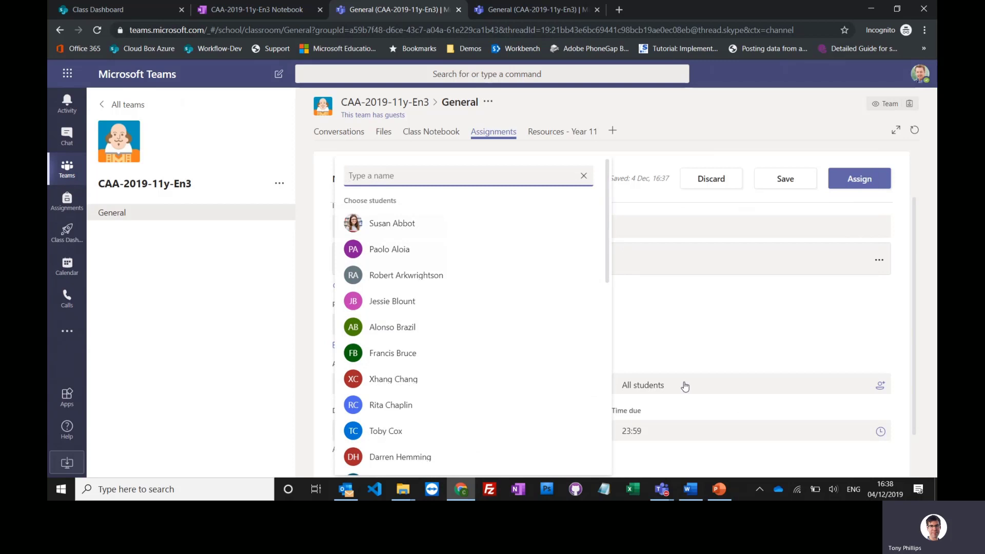
left_click(418, 225)
left_click(417, 255)
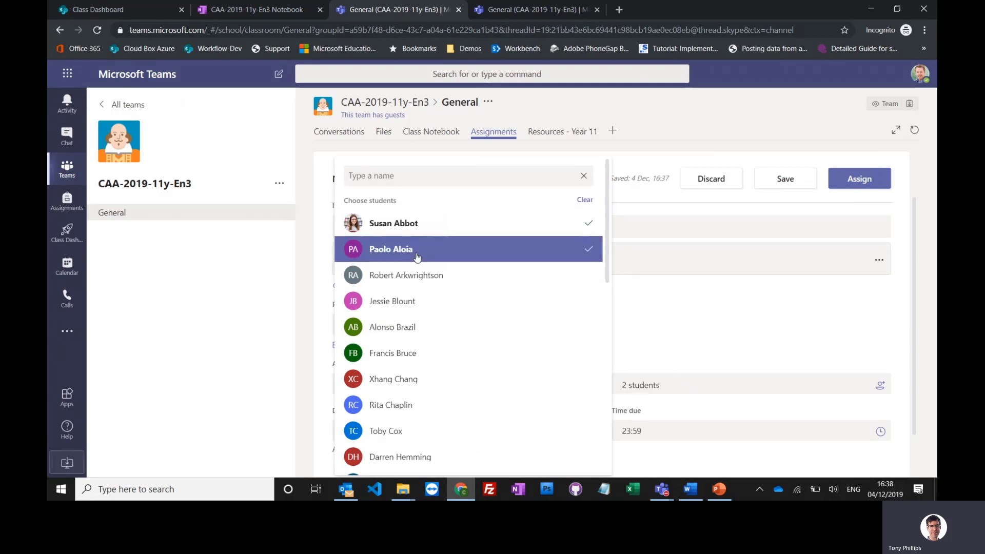
- Add the third student in the class list to the assignment's recipients and close the student list
left_click(434, 277)
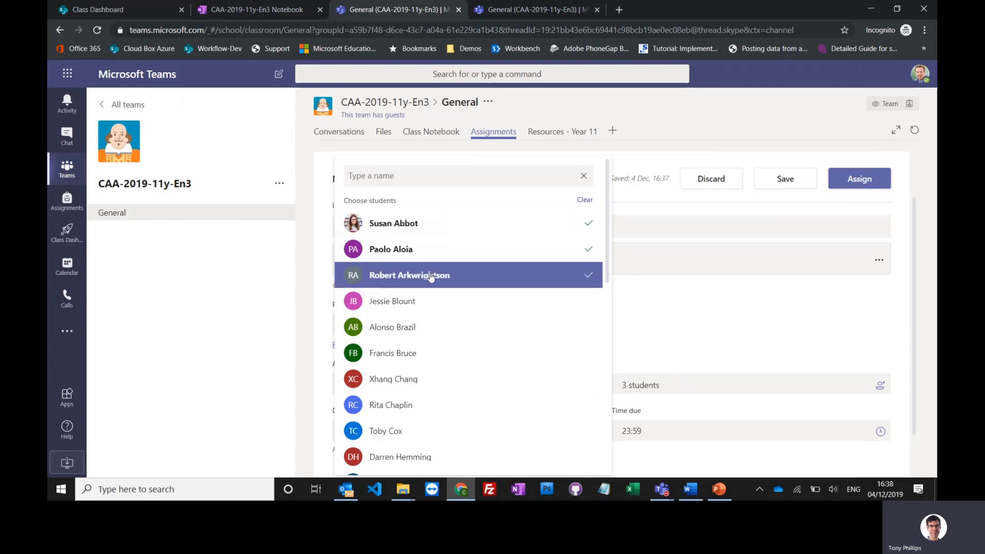
left_click(707, 329)
- Set the assignment to be due on Fri, 6 Dec 2019 at 14:00
scroll(667, 314, "down", 1)
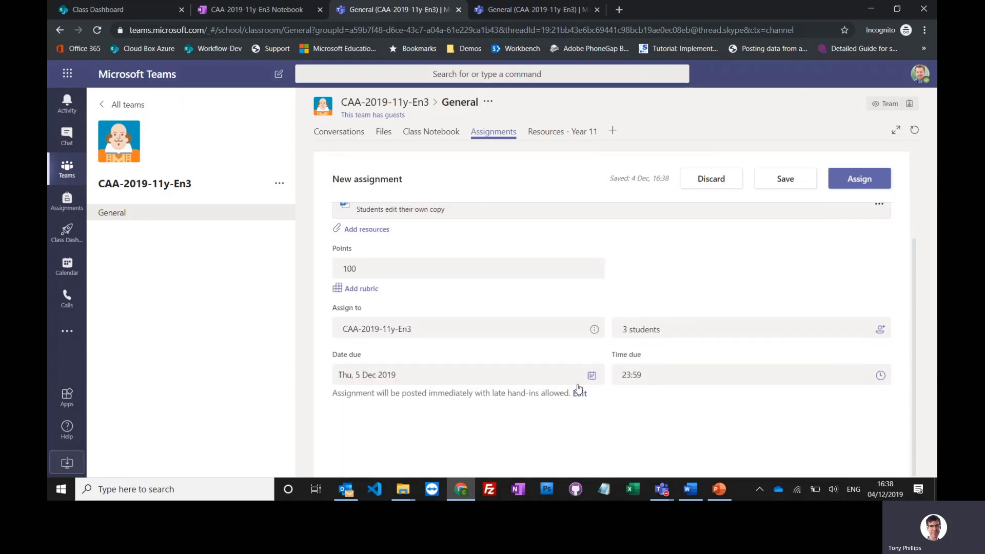
left_click(591, 376)
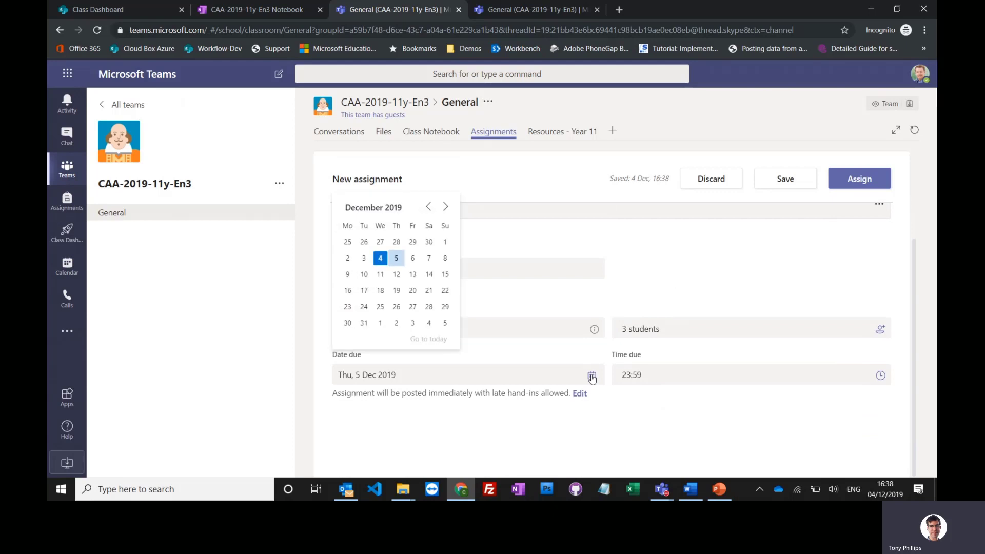
left_click(413, 259)
left_click(691, 376)
scroll(695, 308, "up", 3)
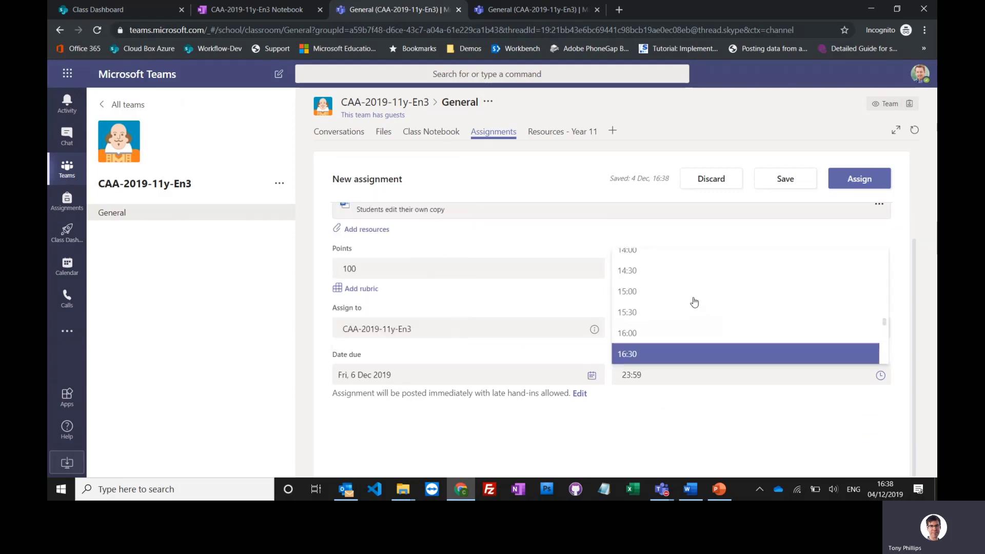
left_click(657, 288)
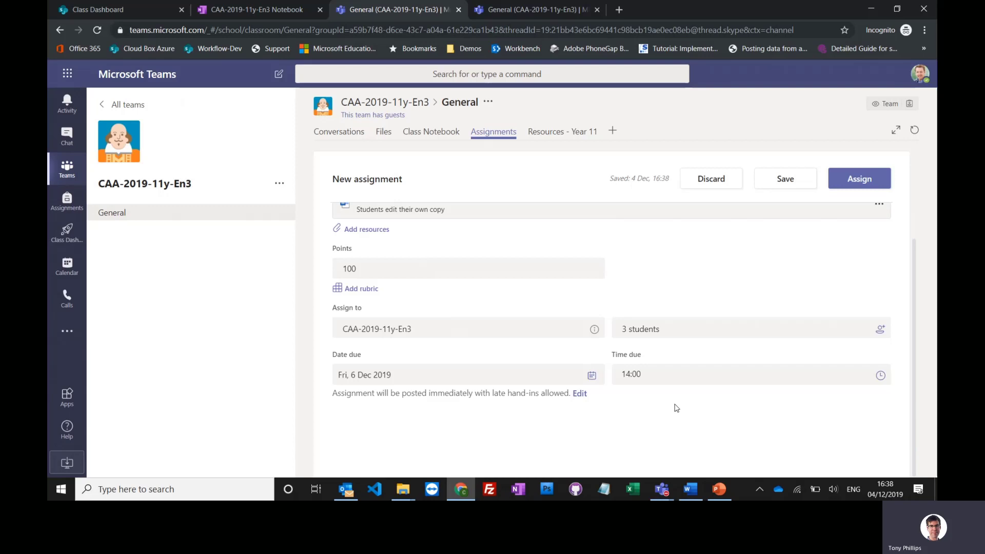
- Examine the assignment timeline's scheduling, due date and close date options, then leave them without making changes
left_click(580, 394)
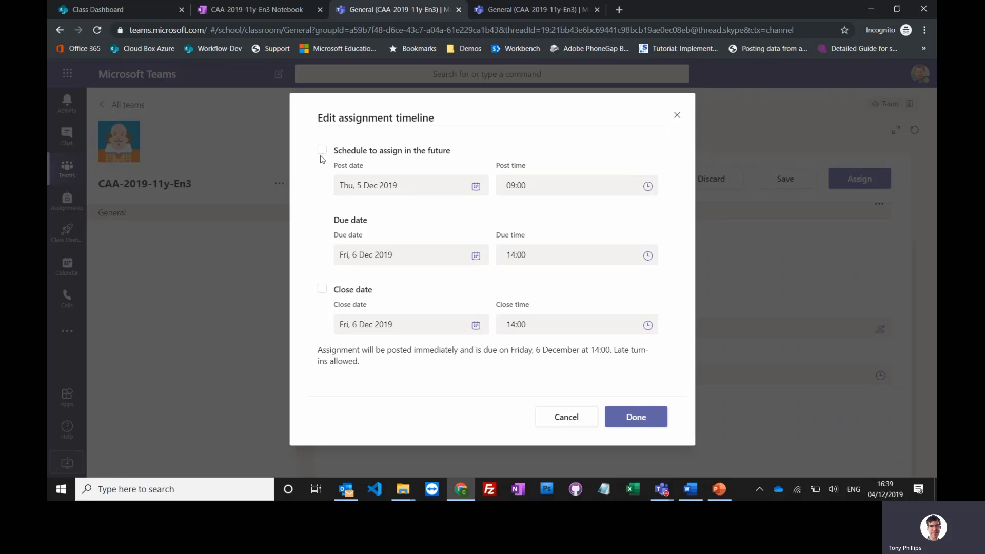
left_click(566, 416)
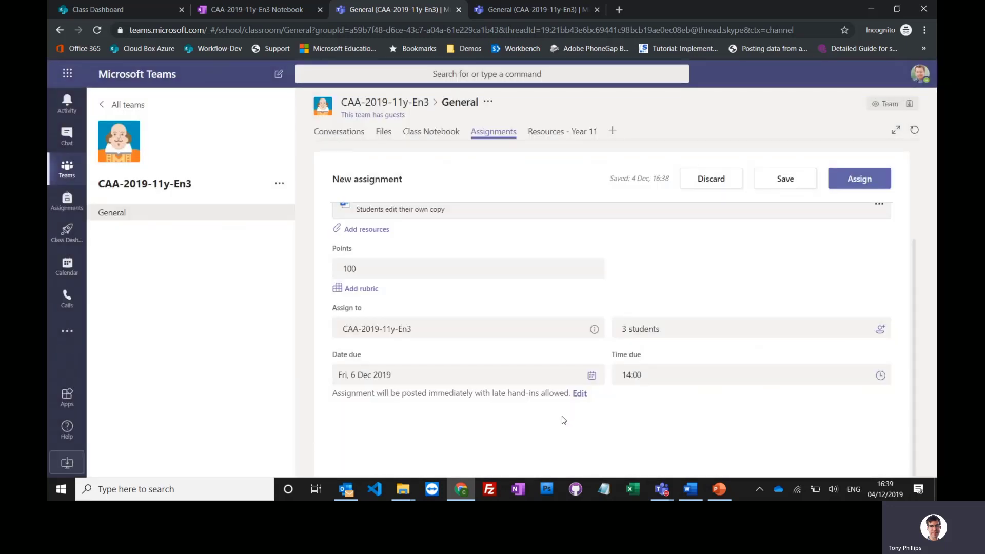